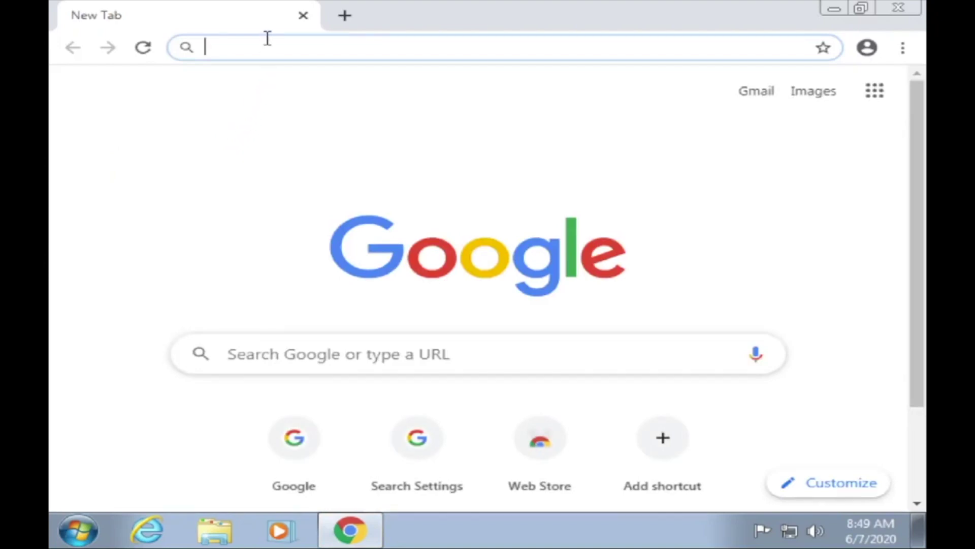
# - Search Google for 'microsoft creation tool'
pyautogui.write('mi')
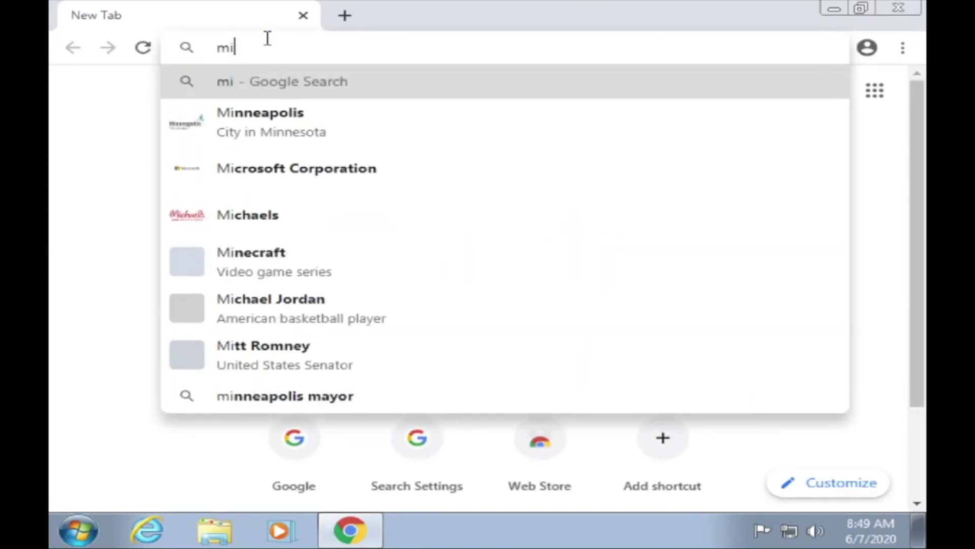
pyautogui.write('cros')
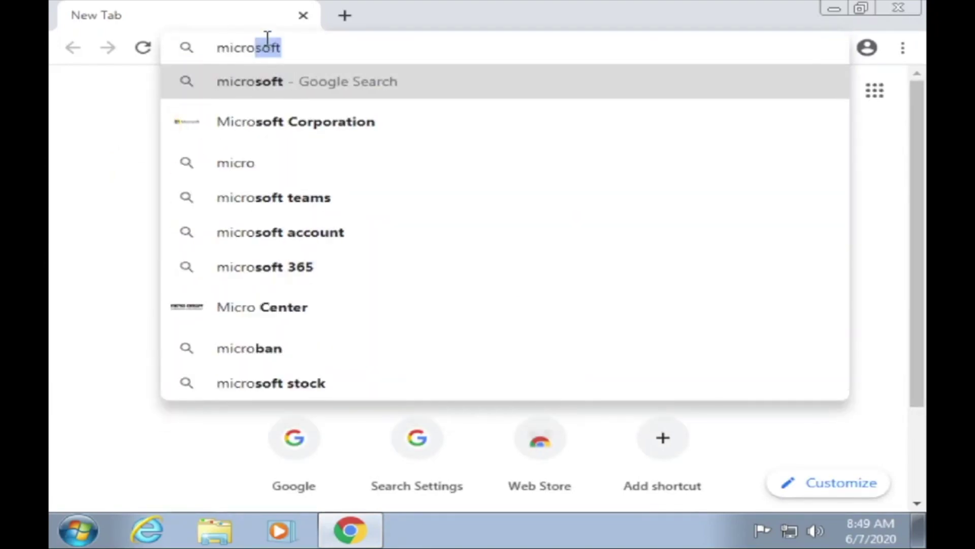
pyautogui.write('oft ')
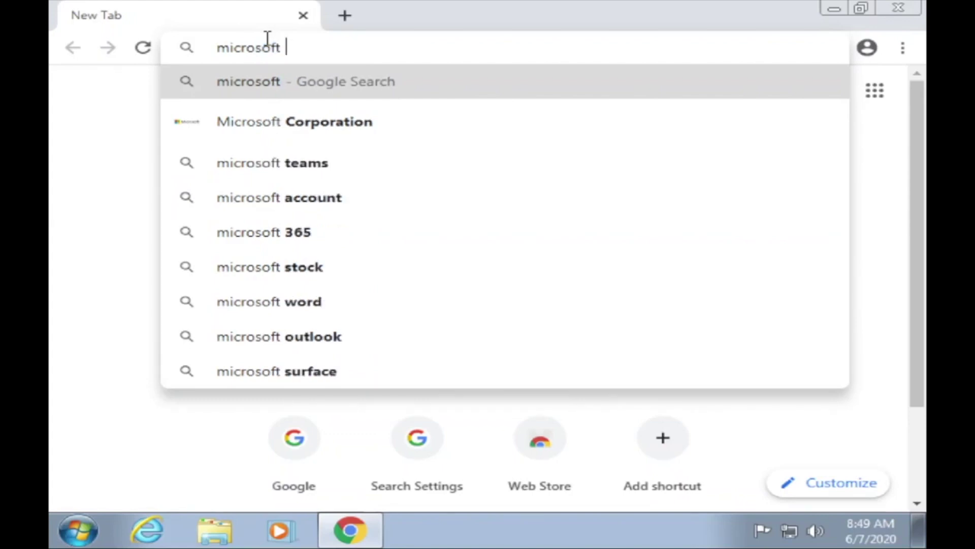
pyautogui.write('creat')
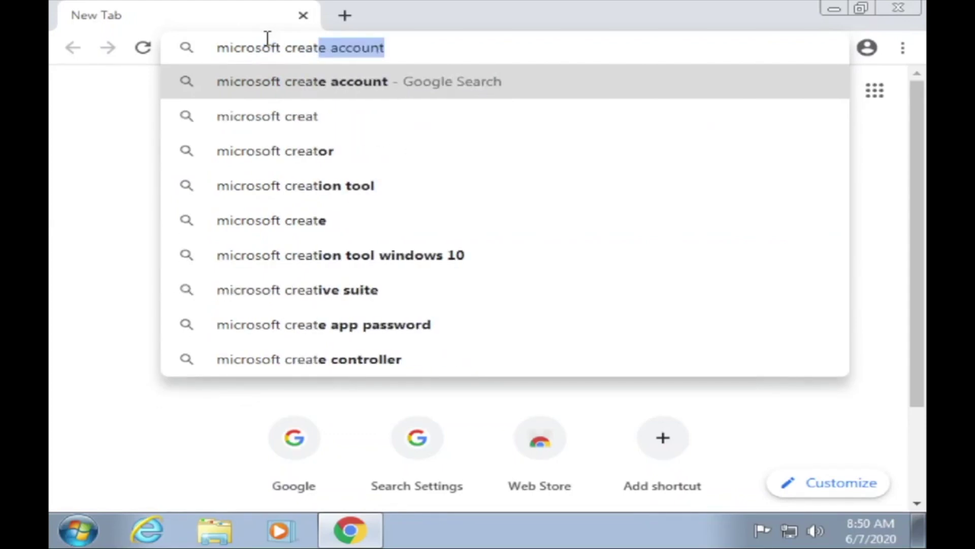
pyautogui.write('ion too')
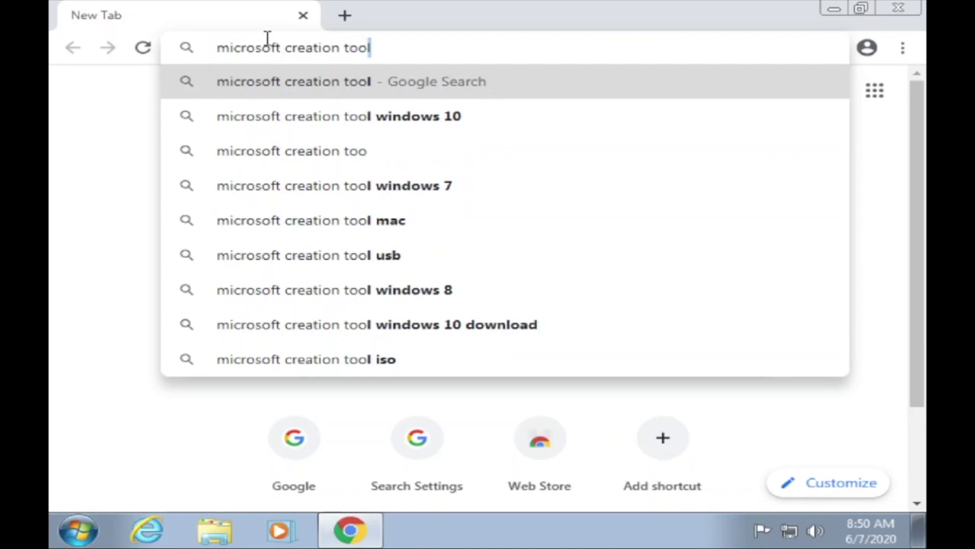
pyautogui.write('l')
pyautogui.press('Return')
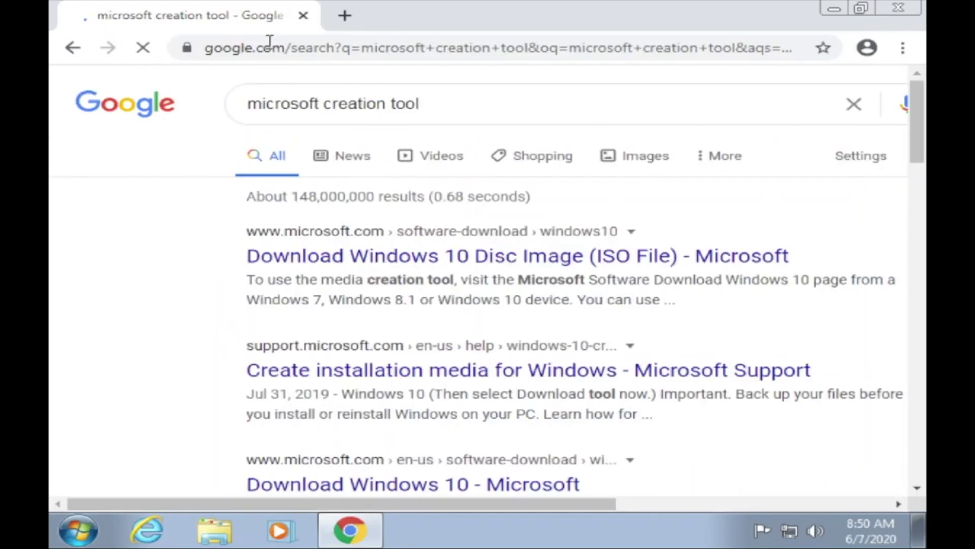
# - Download MediaCreationTool2004.exe from Microsoft's Windows 10 download page and run it
pyautogui.click(367, 257)
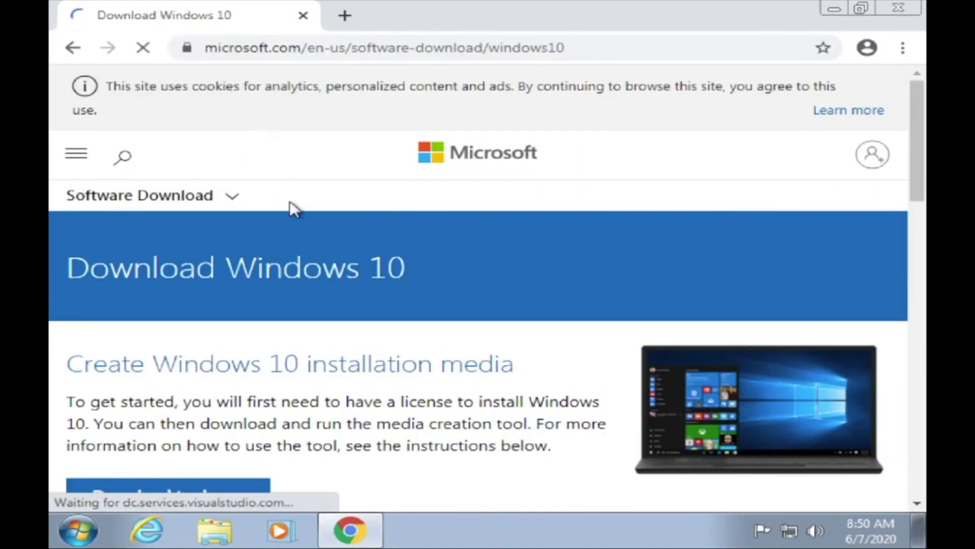
pyautogui.scroll(-2, 290, 246)
pyautogui.scroll(-1, 287, 264)
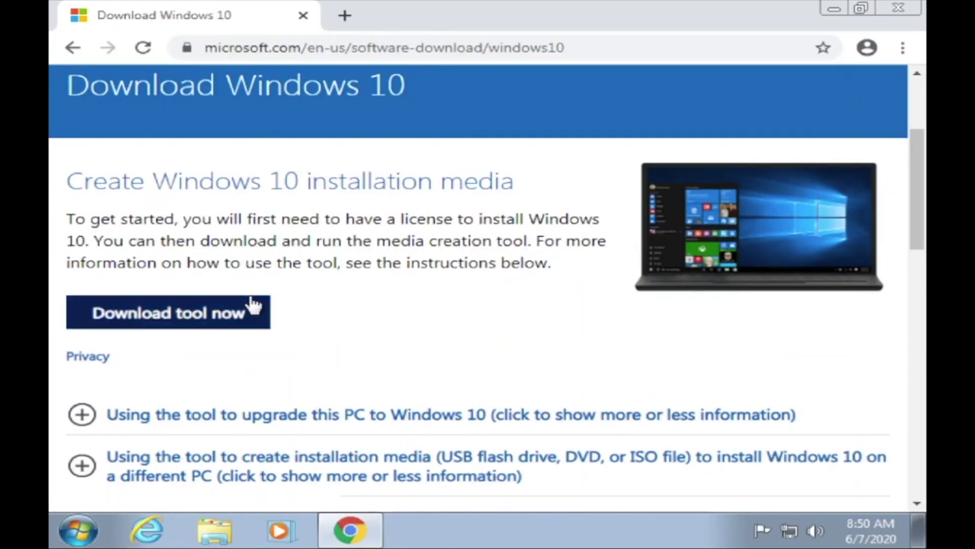
pyautogui.click(238, 320)
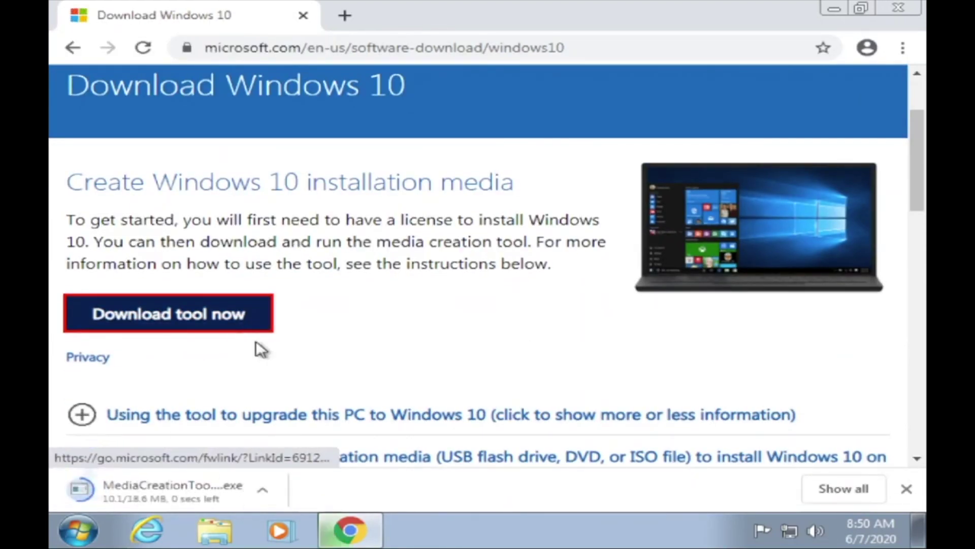
pyautogui.click(224, 498)
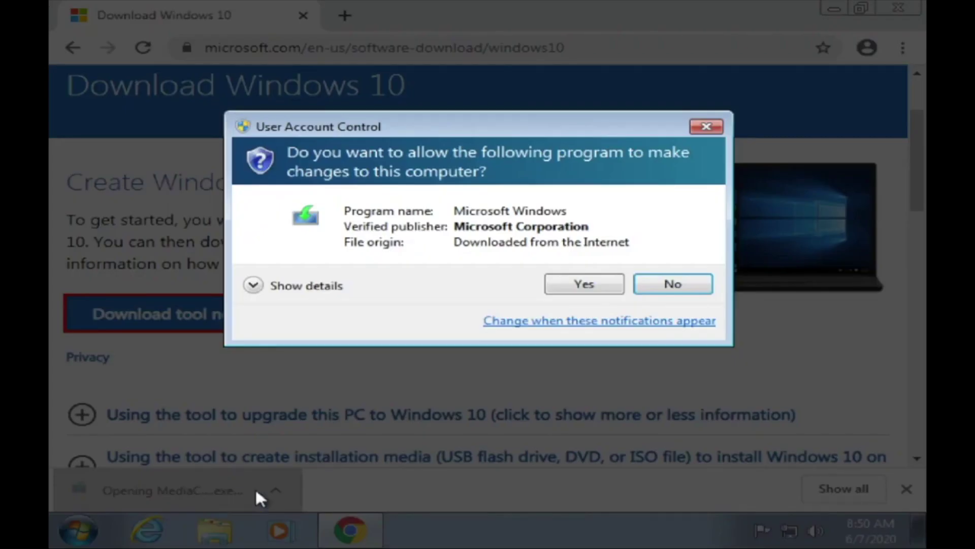
# - Allow the media creation tool to make changes and accept its license terms
pyautogui.click(569, 286)
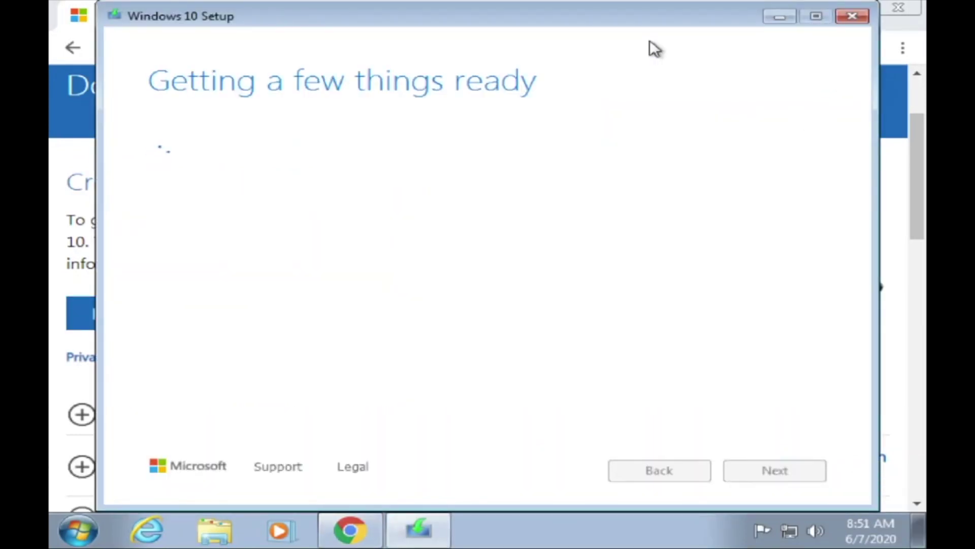
pyautogui.click(768, 471)
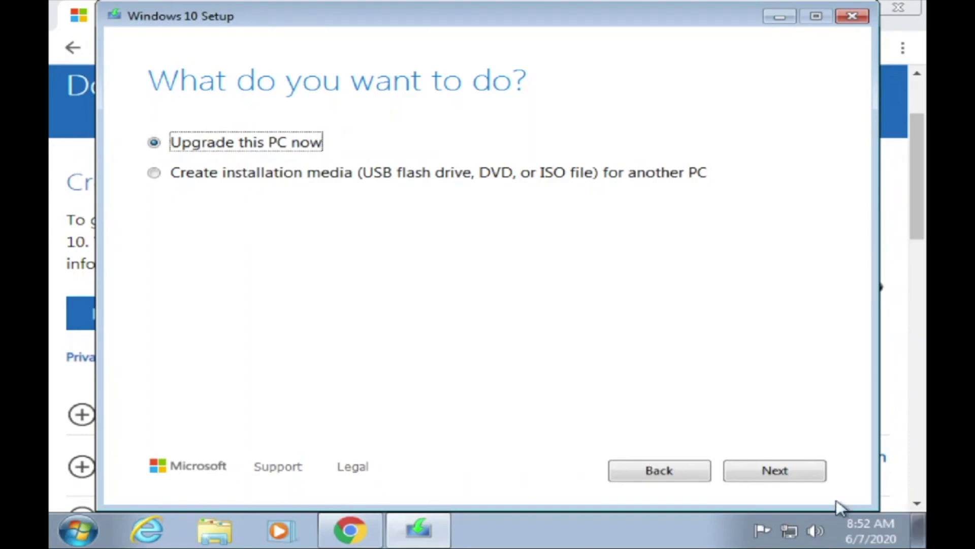
# - Proceed with 'Upgrade this PC now'
pyautogui.click(774, 476)
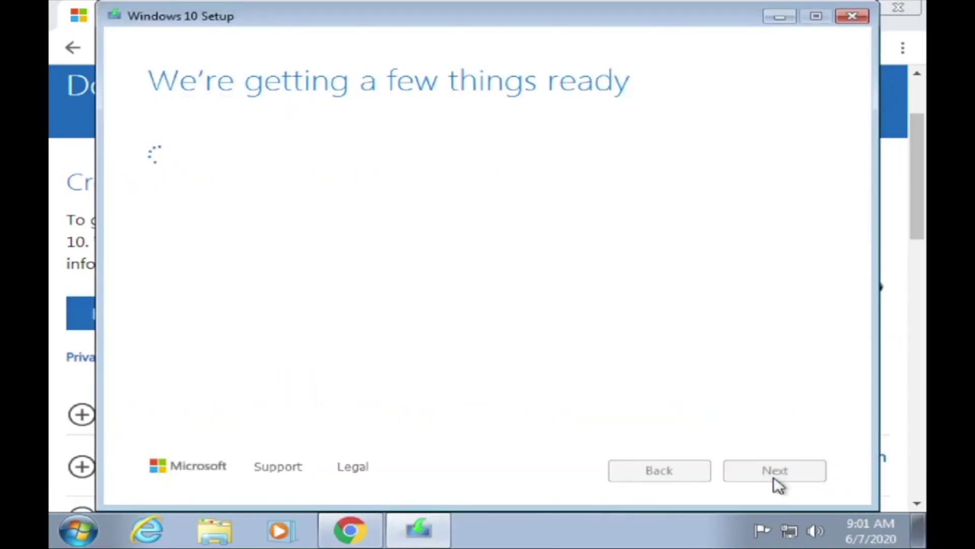
# - Paste the Windows 10 product key, continue, and accept the license terms
pyautogui.click(480, 244)
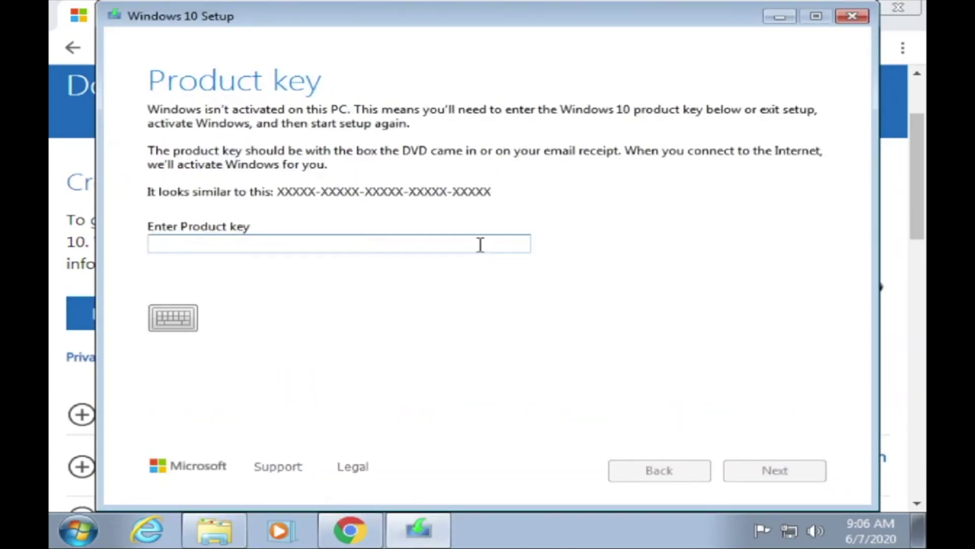
pyautogui.hotkey('ctrl', 'v')
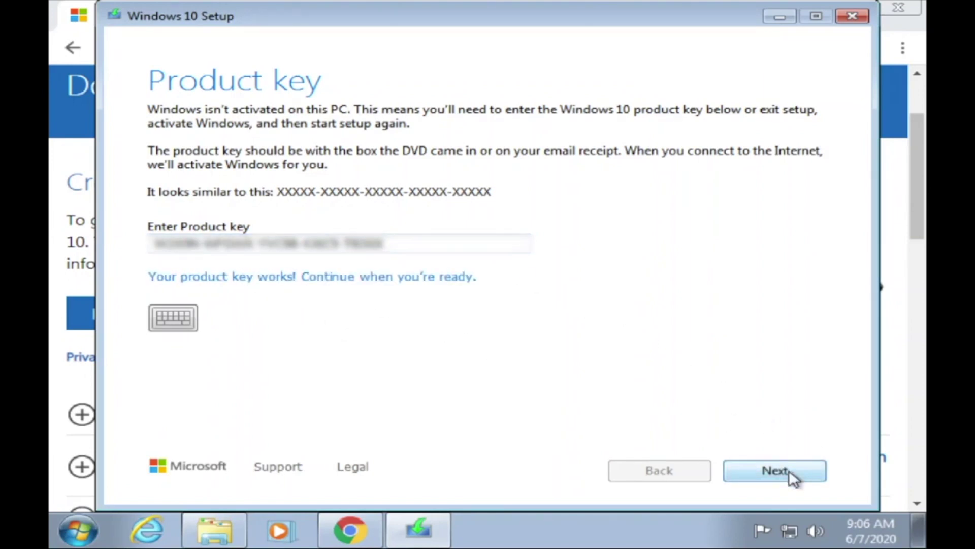
pyautogui.click(788, 470)
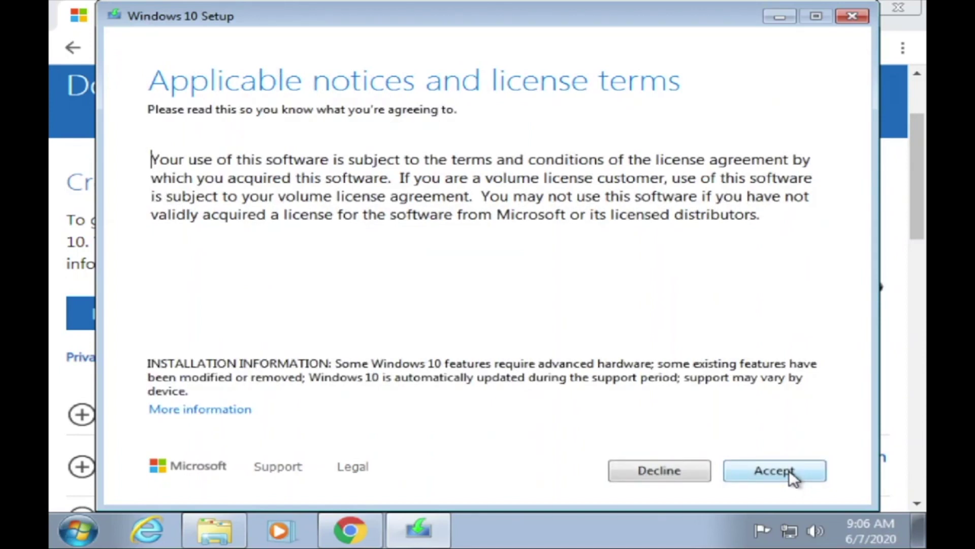
pyautogui.click(788, 469)
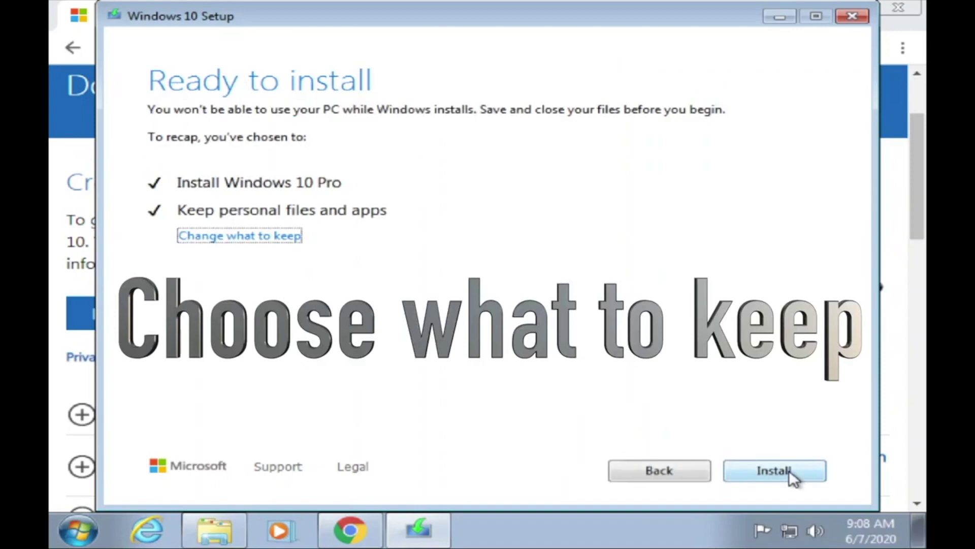
pyautogui.click(272, 235)
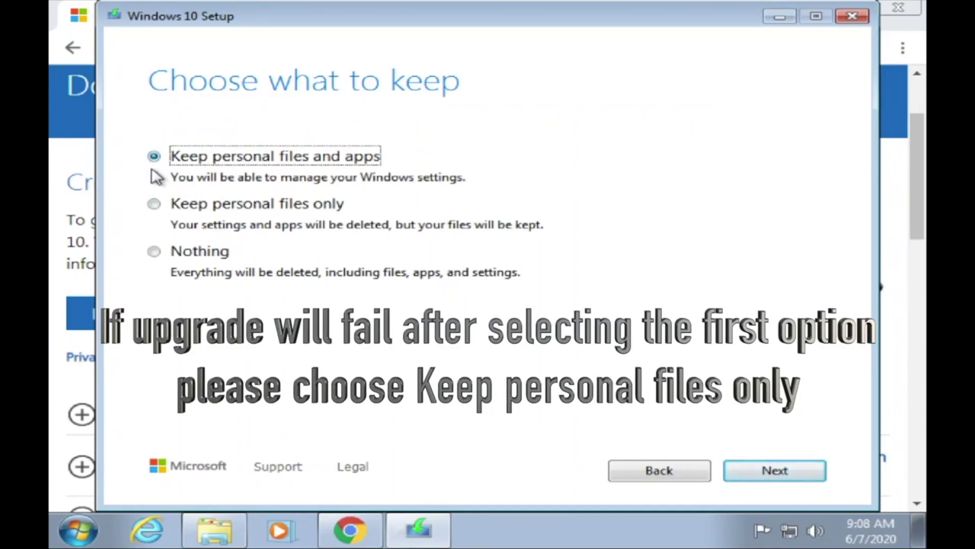
pyautogui.click(154, 204)
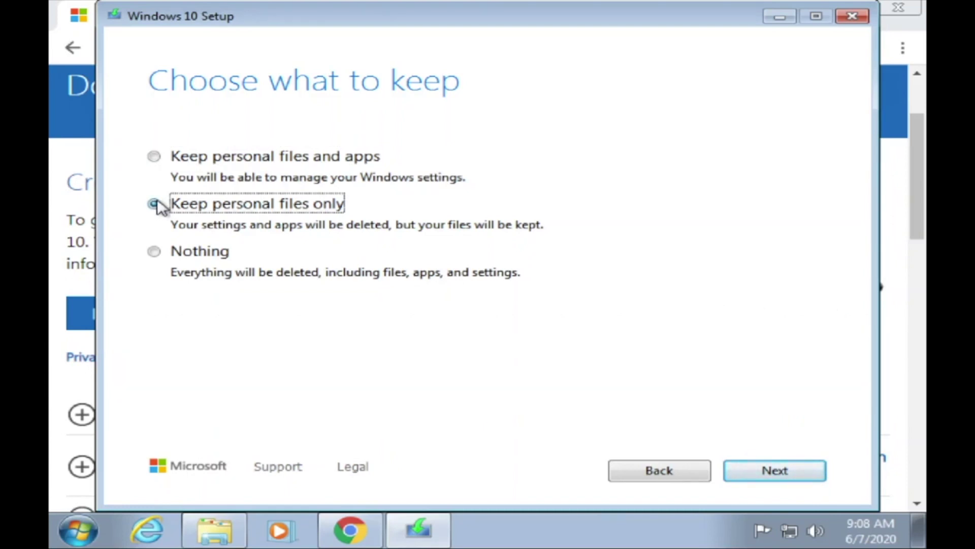
pyautogui.click(155, 158)
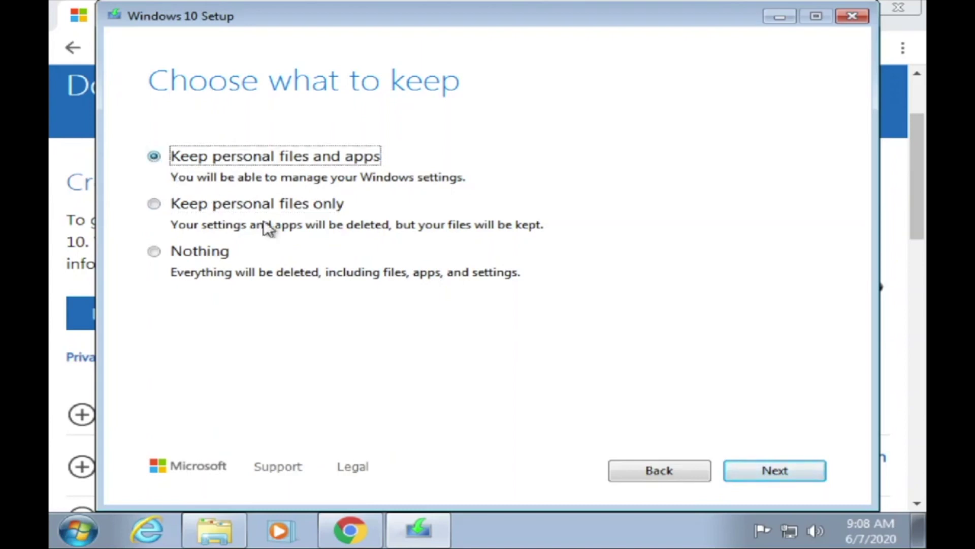
pyautogui.click(769, 469)
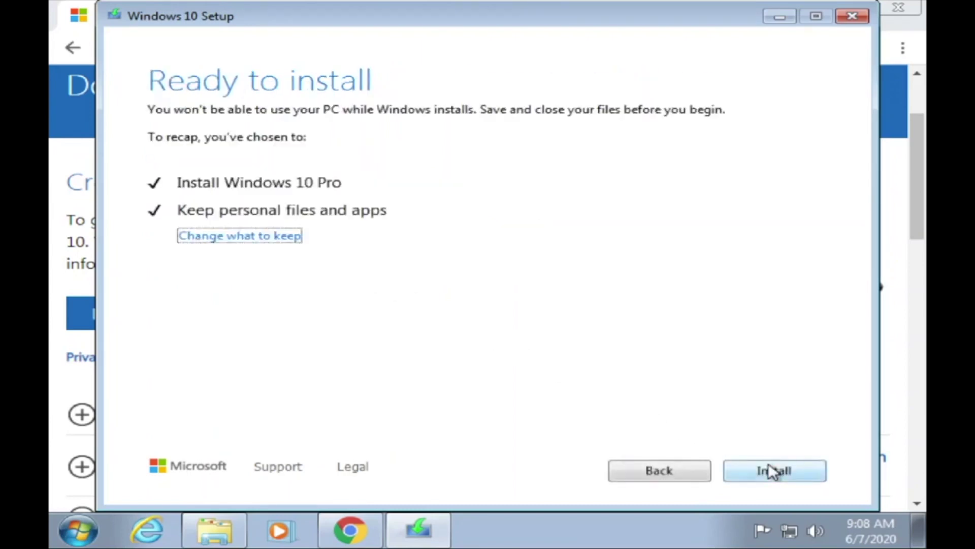
# - Start the Windows 10 Pro installation from the Ready to install page
pyautogui.click(772, 470)
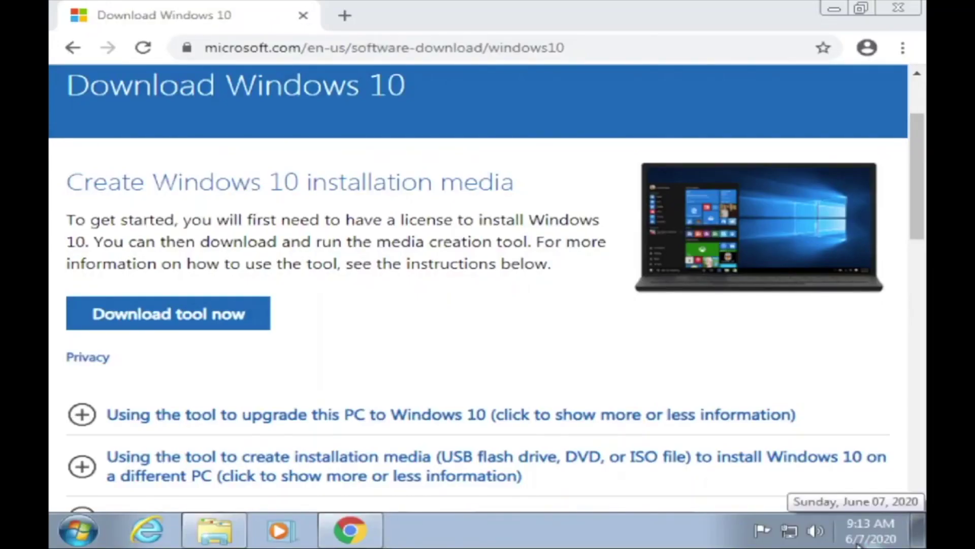
# - Switch to the Explorer Libraries window showing Documents, Music, Pictures and Videos
pyautogui.hotkey('alt', 'Tab')
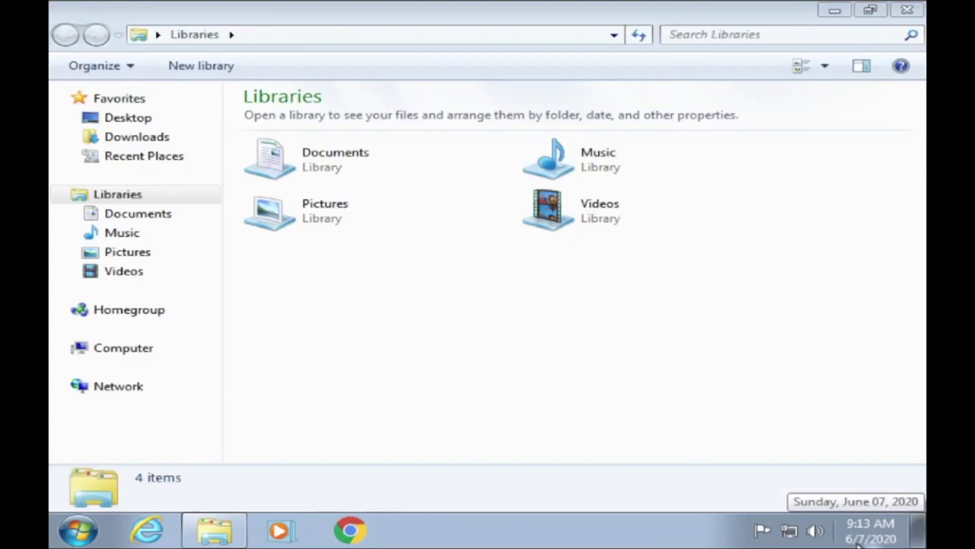